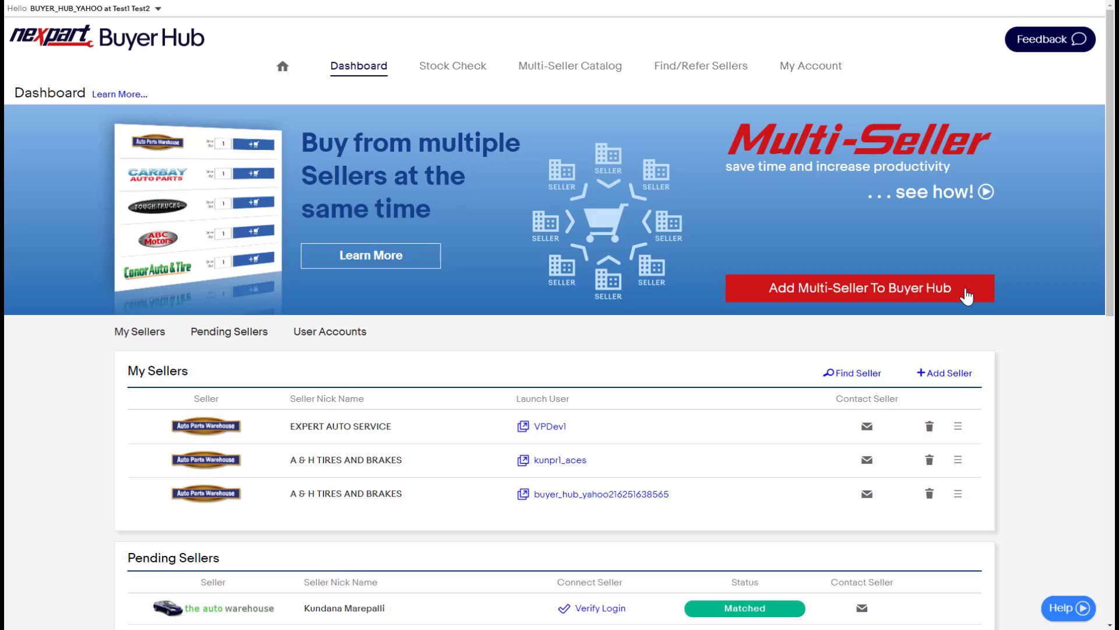
# Step: Start the Multi-Seller signup, scroll through the licence agreement and agree to it
pyautogui.click(967, 297)
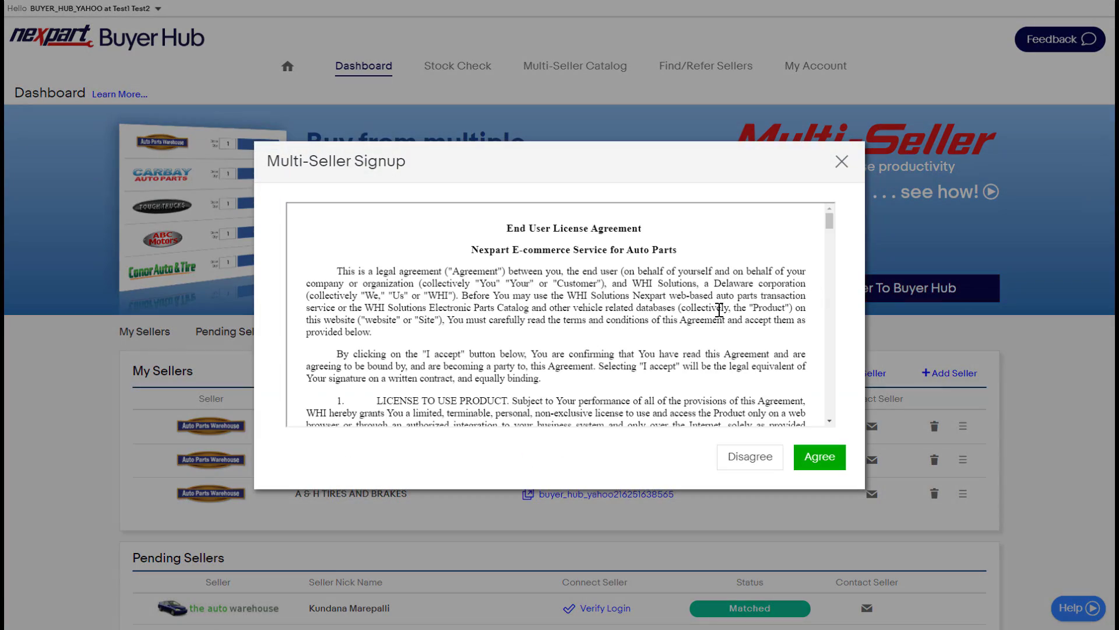
pyautogui.scroll(-10, 717, 312)
pyautogui.scroll(-15, 717, 312)
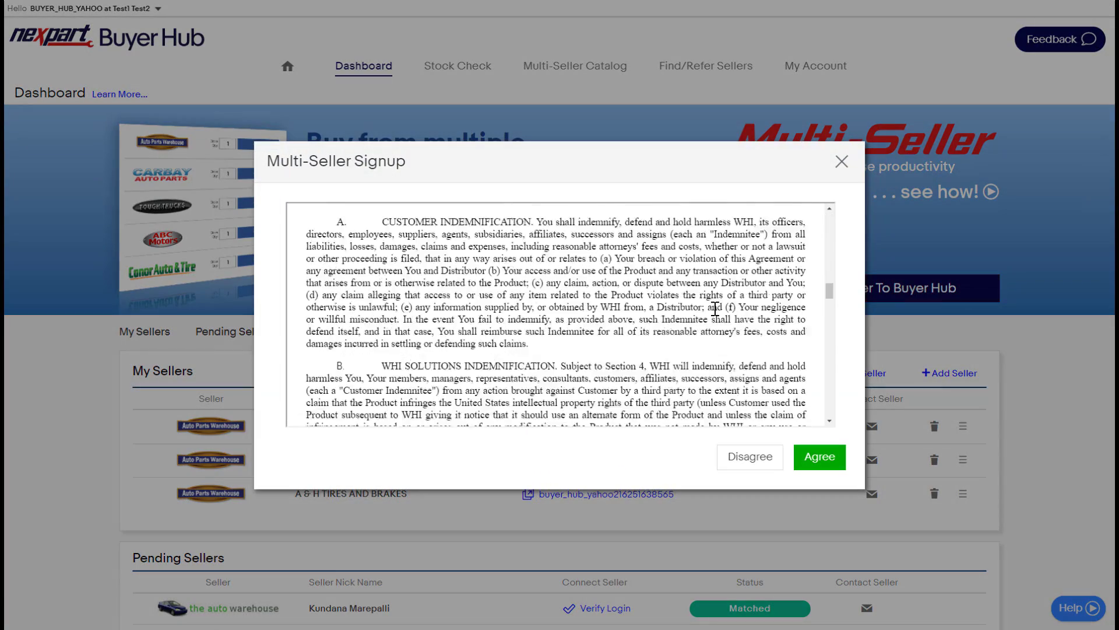
pyautogui.scroll(-15, 715, 309)
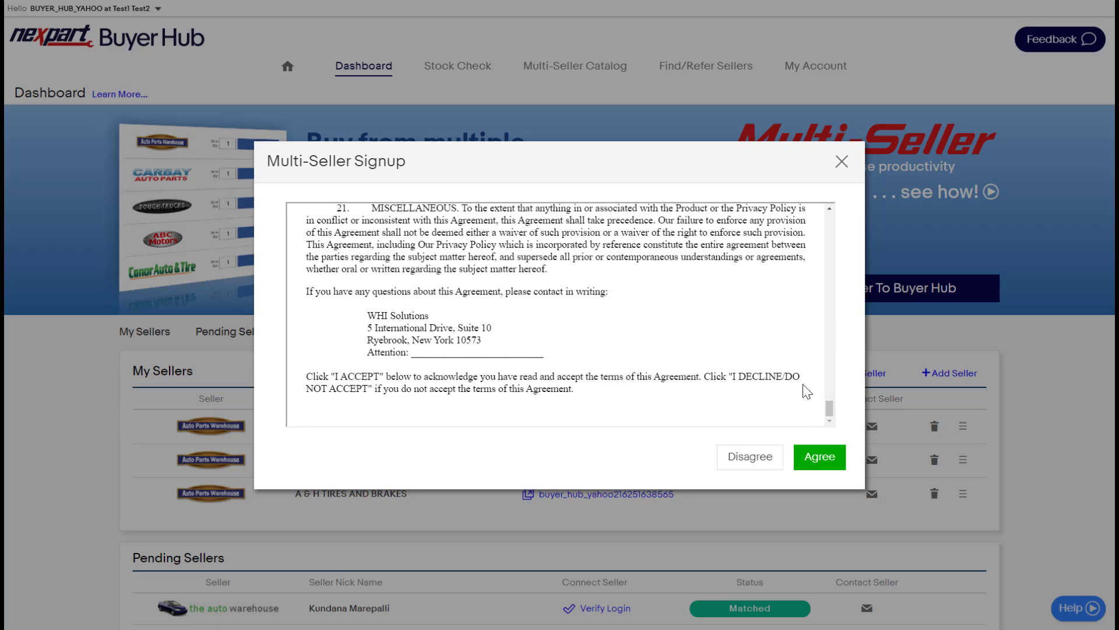
pyautogui.click(819, 457)
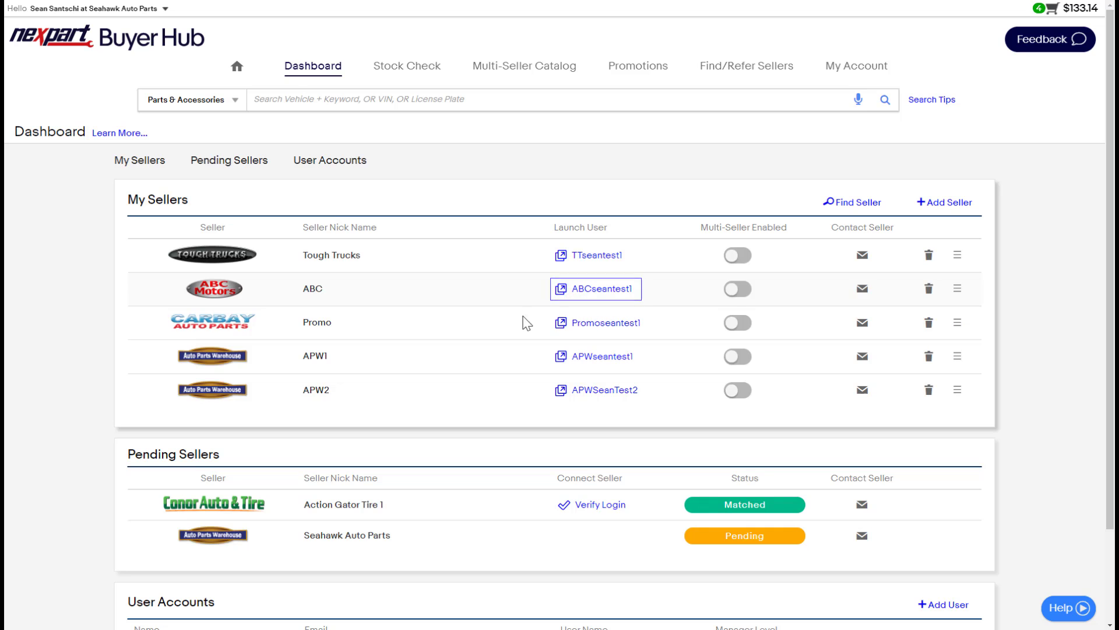
pyautogui.scroll(-2, 508, 358)
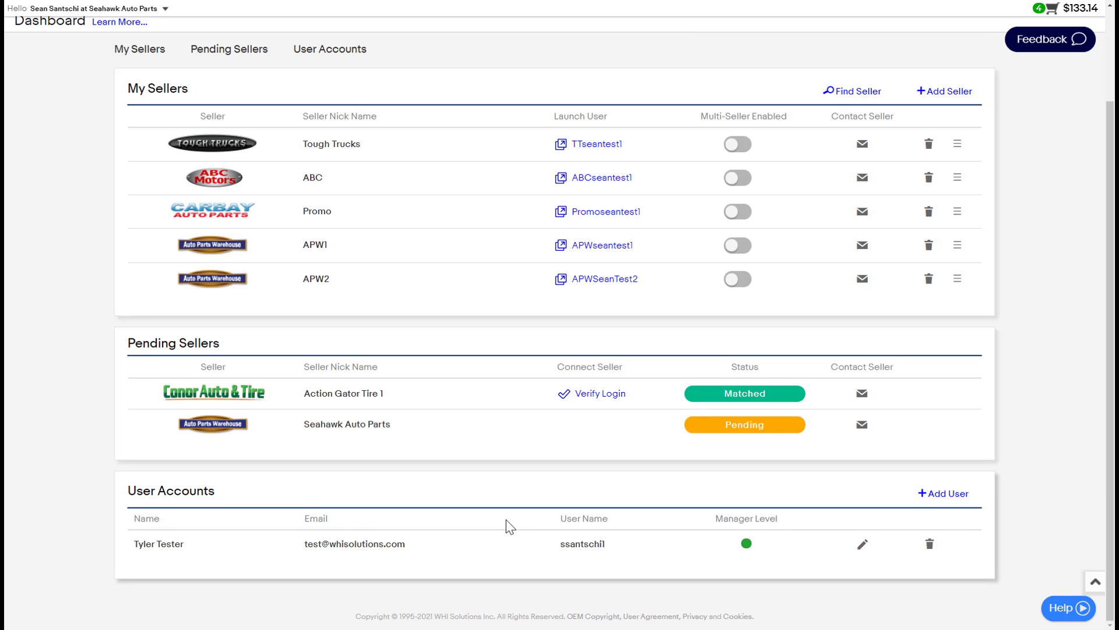
pyautogui.scroll(2, 432, 527)
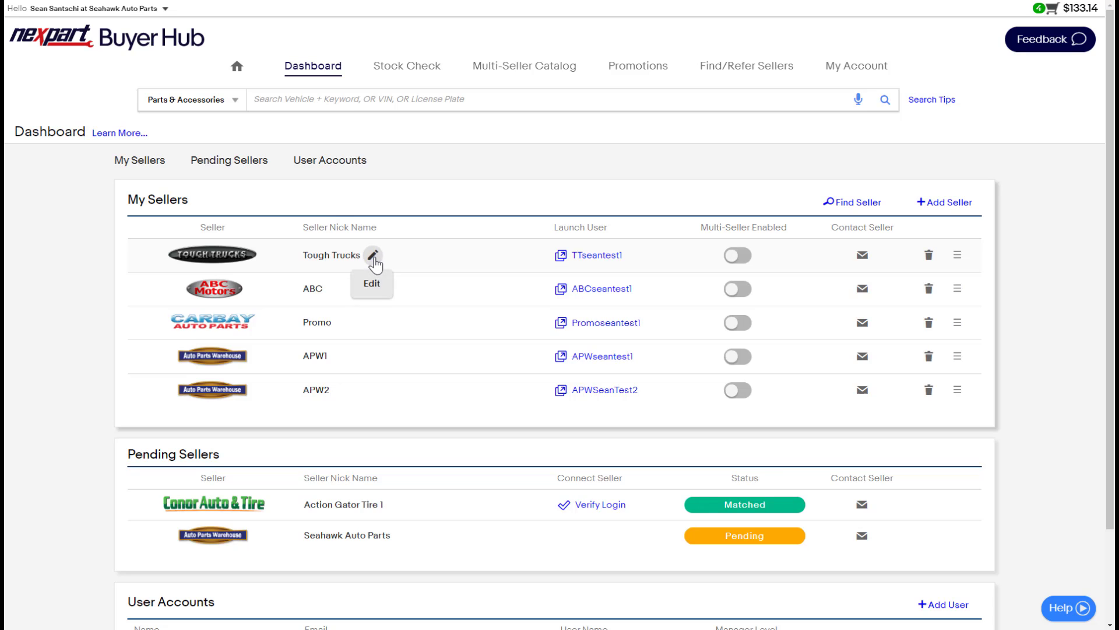
# Step: Change the Tough Trucks nickname to 'Tough Trucks - Seattle Location' and save it
pyautogui.click(373, 256)
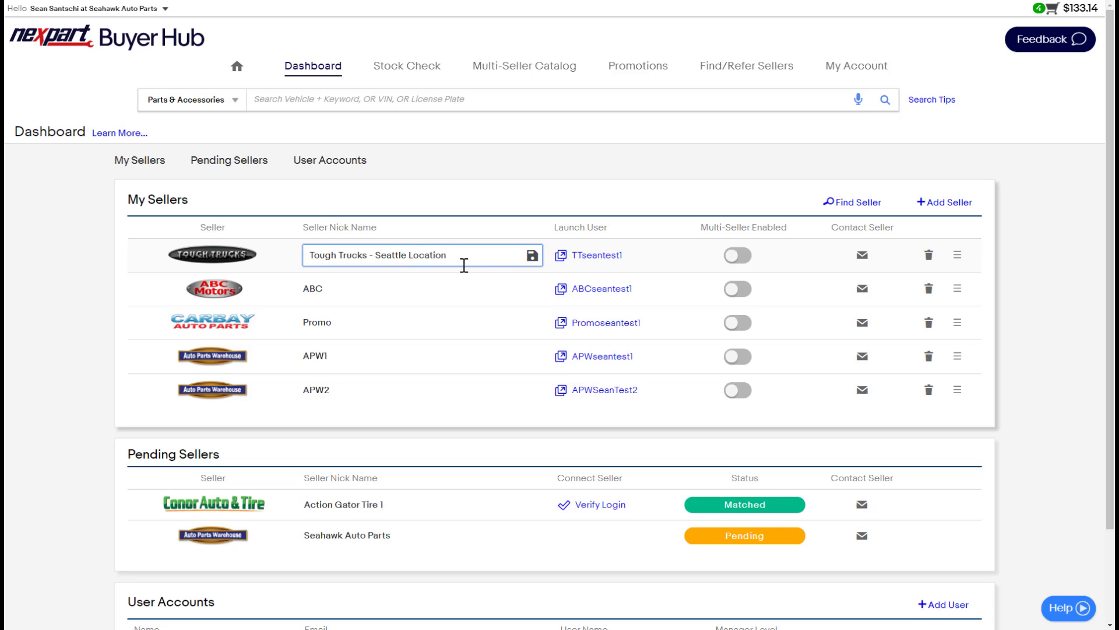
pyautogui.click(533, 256)
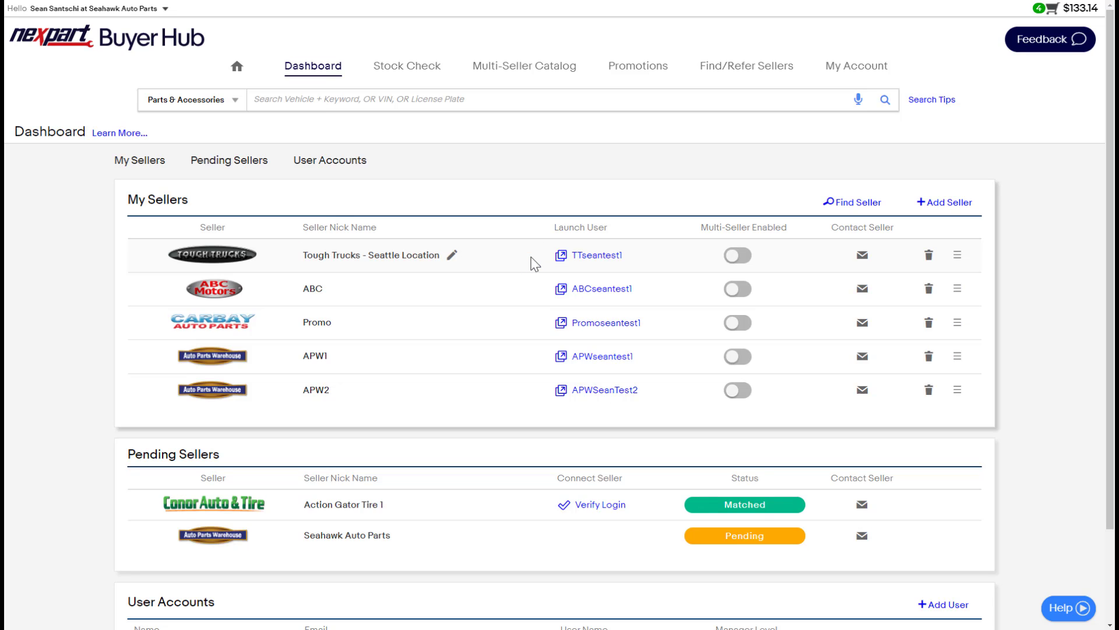
pyautogui.click(598, 262)
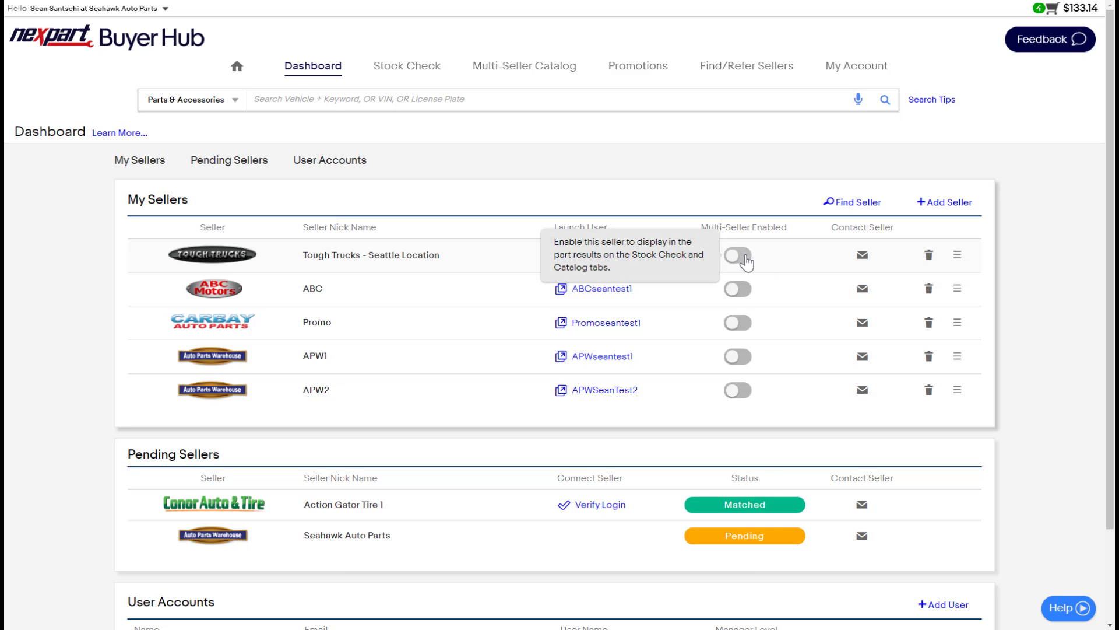
# Step: Turn on Multi-Seller for Tough Trucks and ABC, confirming each success message, then view Tough Trucks' contact form
pyautogui.click(743, 257)
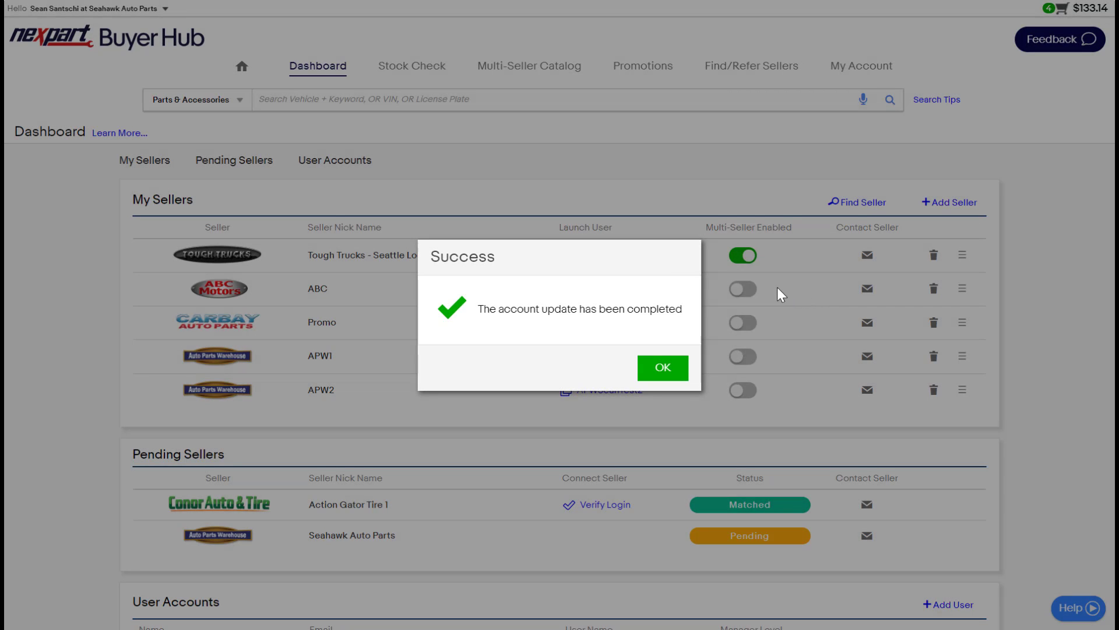
pyautogui.click(663, 368)
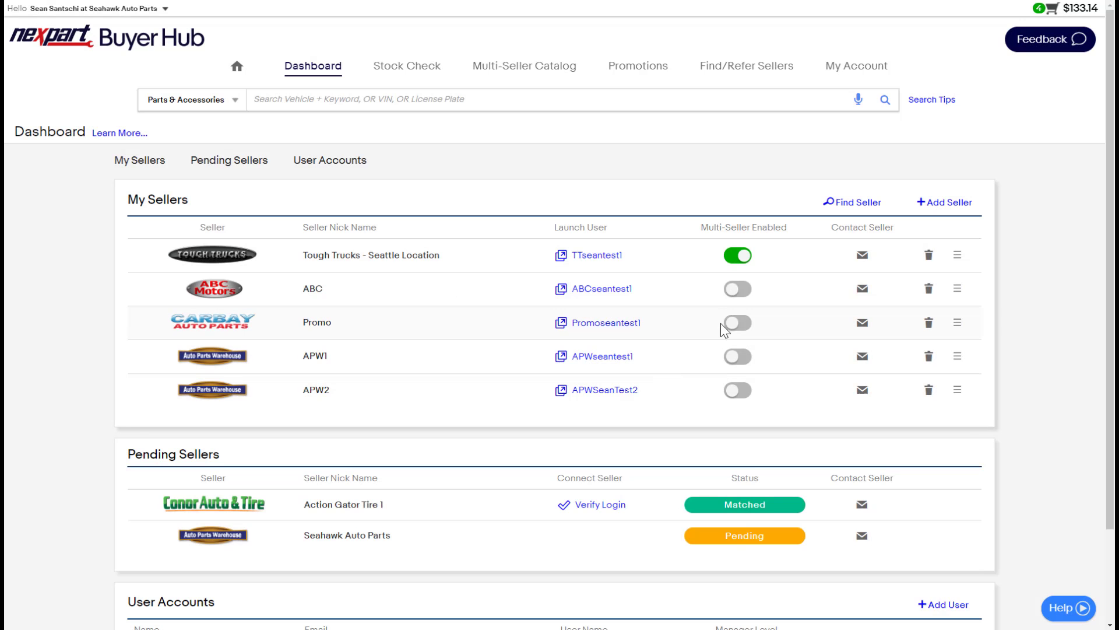
pyautogui.click(741, 292)
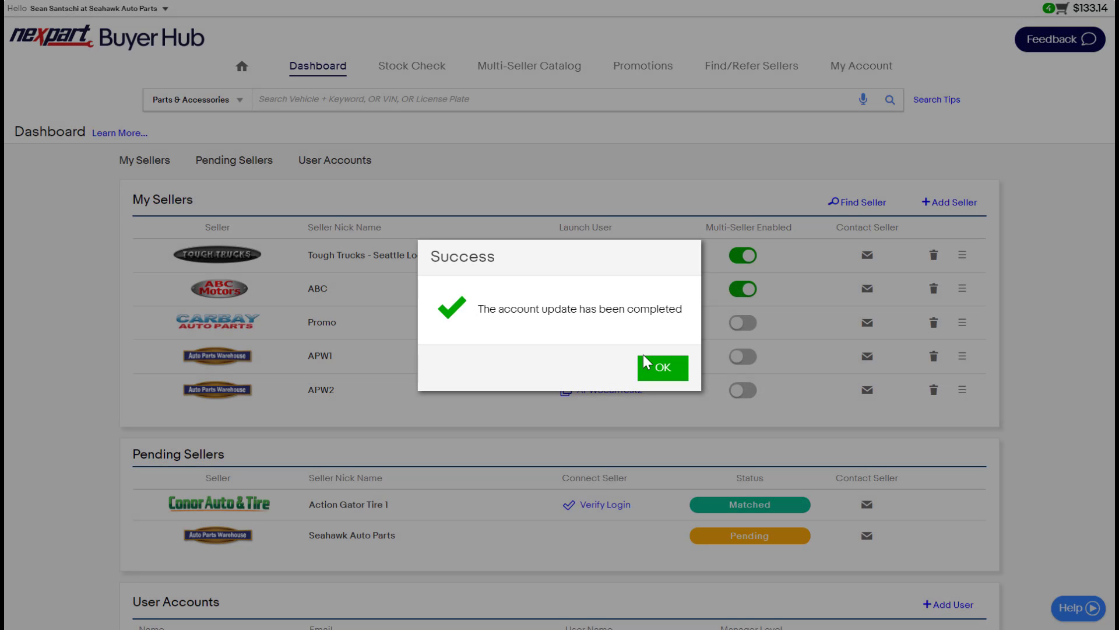
pyautogui.click(659, 369)
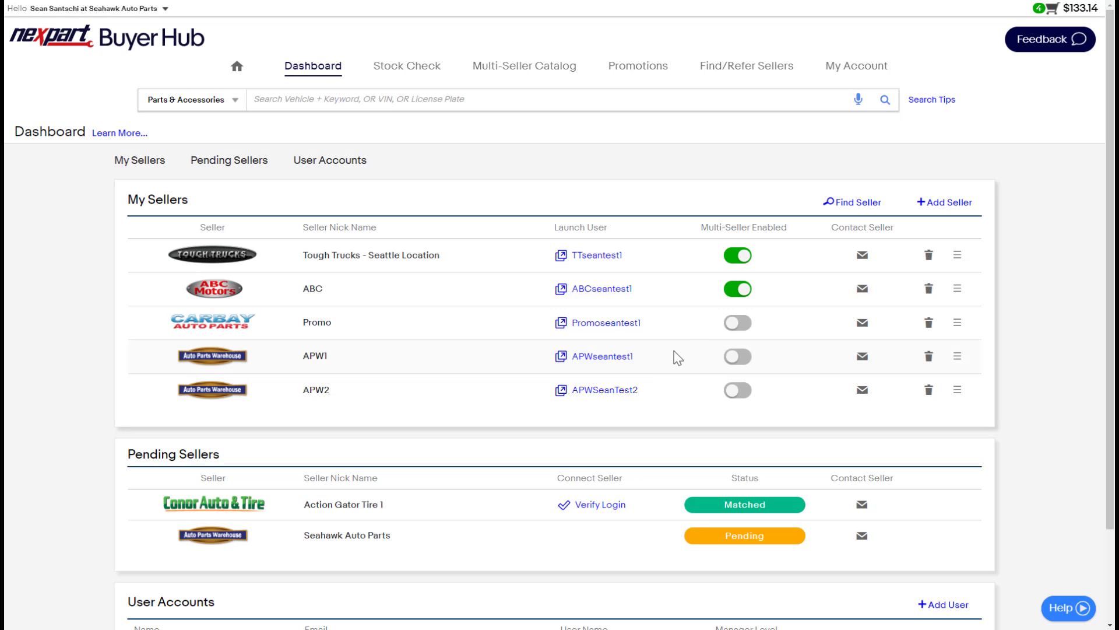
pyautogui.click(861, 260)
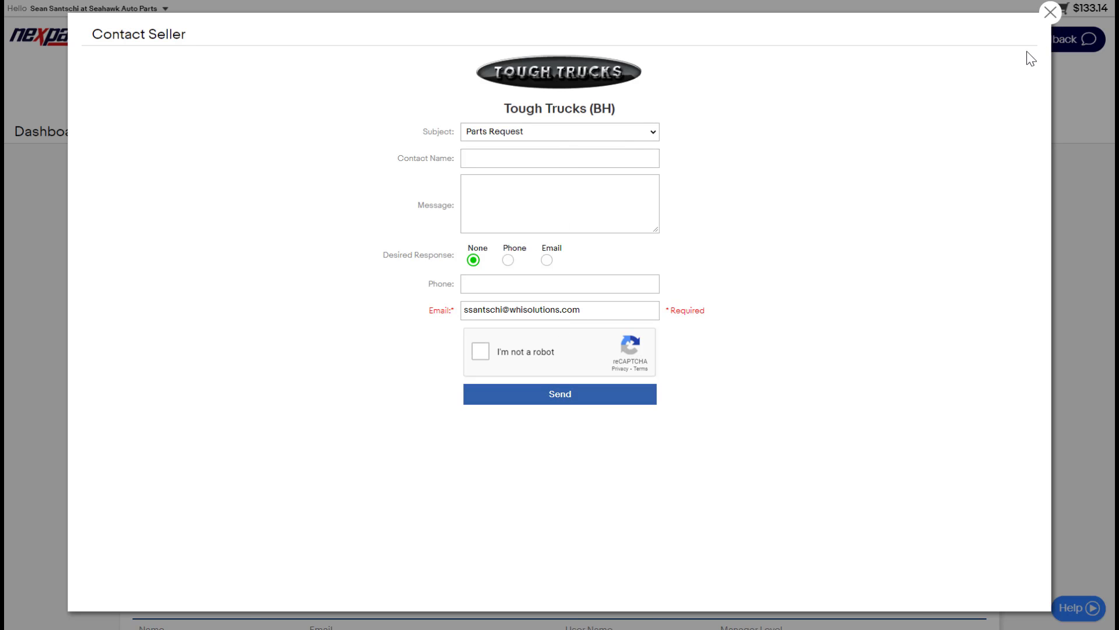
pyautogui.click(1053, 14)
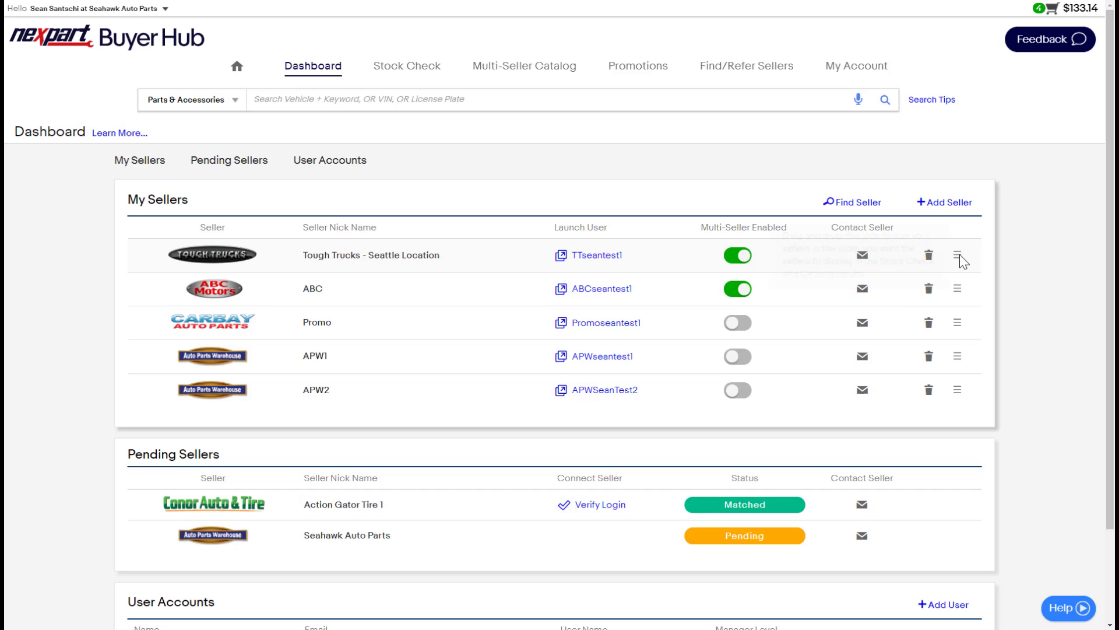
# Step: Drag the Tough Trucks - Seattle Location row down below the Promo seller
pyautogui.moveTo(960, 254)
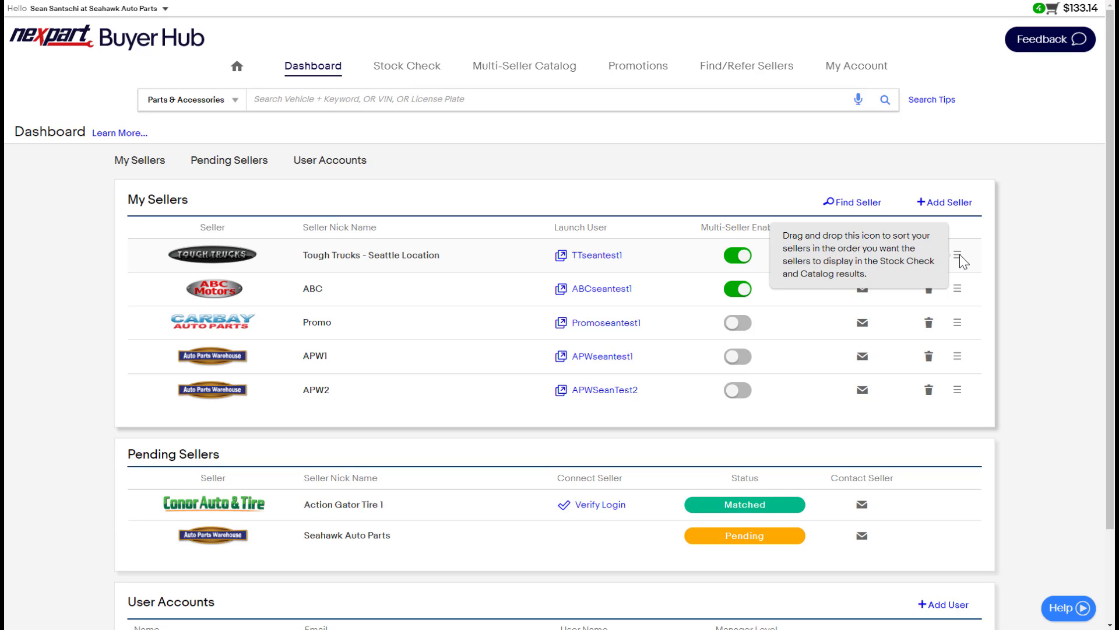
pyautogui.moveTo(959, 254); pyautogui.dragTo(957, 320)
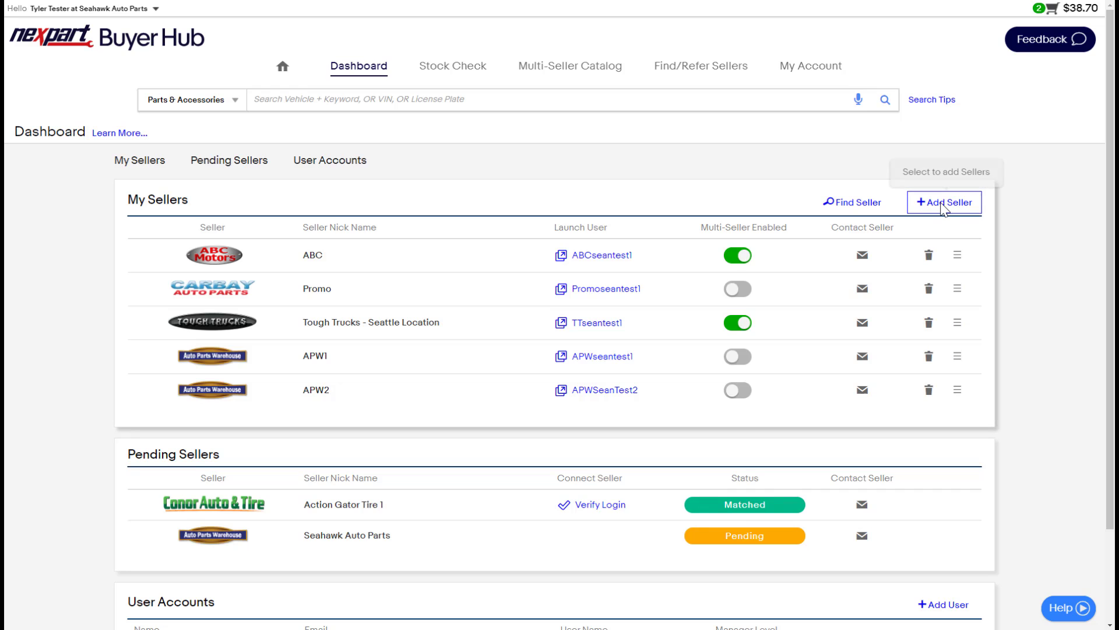
# Step: Verify Action Gator Tire 1 with its seller username and password, then confirm it was added
pyautogui.click(940, 208)
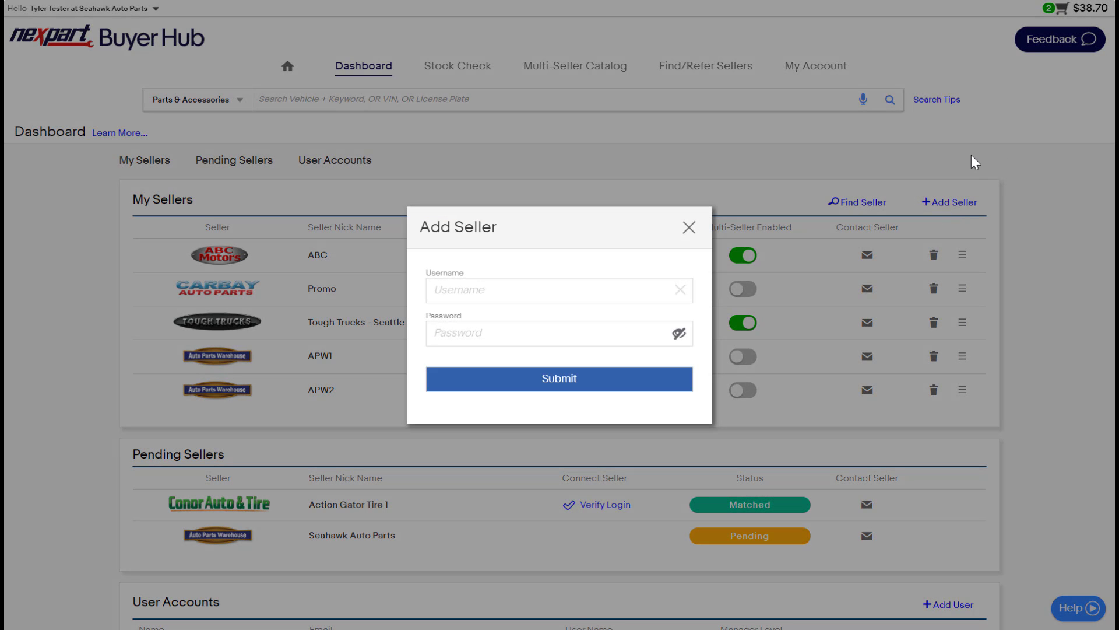
pyautogui.click(665, 298)
pyautogui.write('ctseantest1')
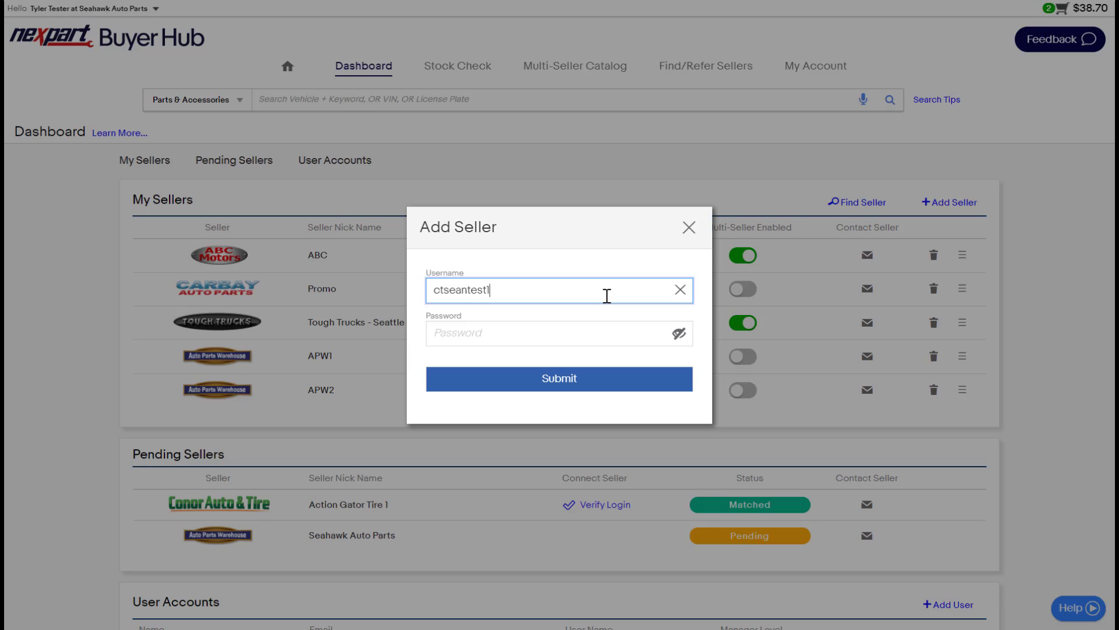
pyautogui.press('Tab')
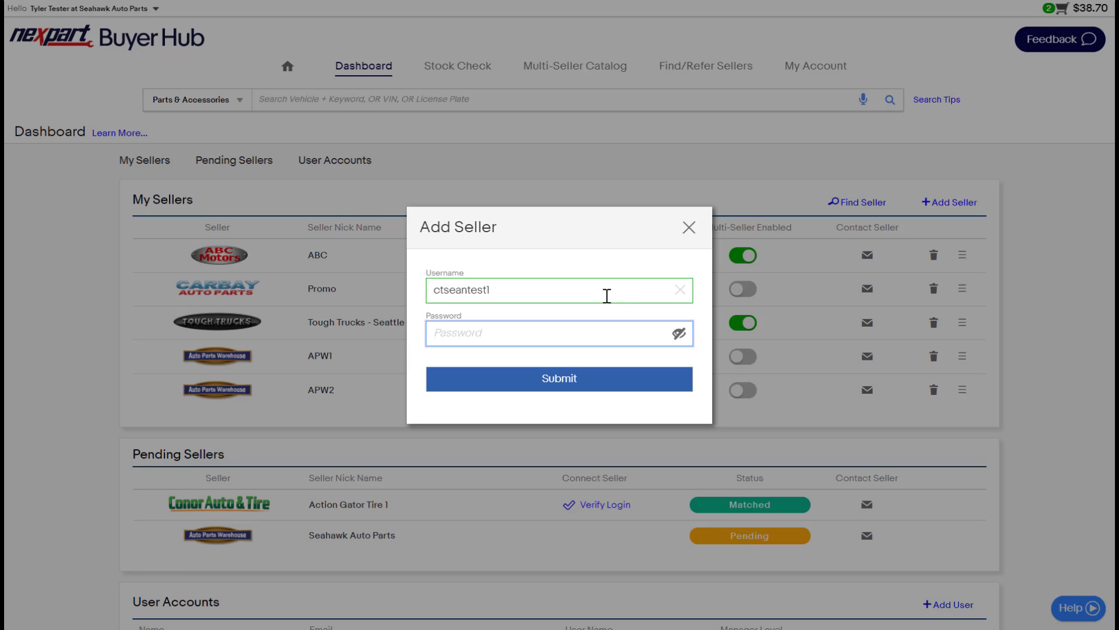
pyautogui.write('****')
pyautogui.click(590, 384)
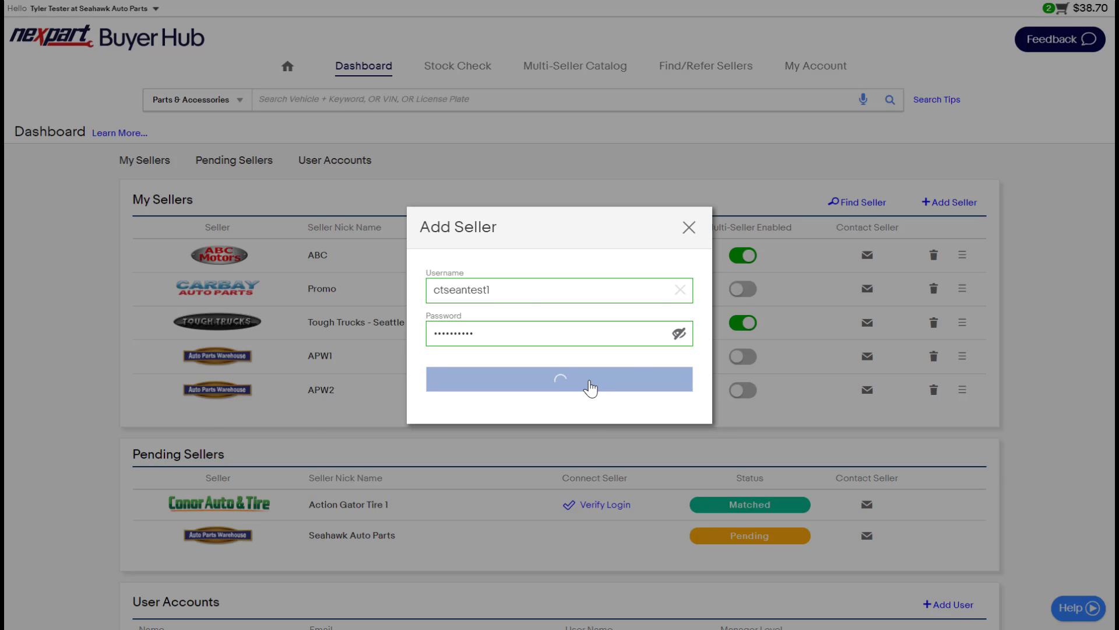
pyautogui.click(657, 372)
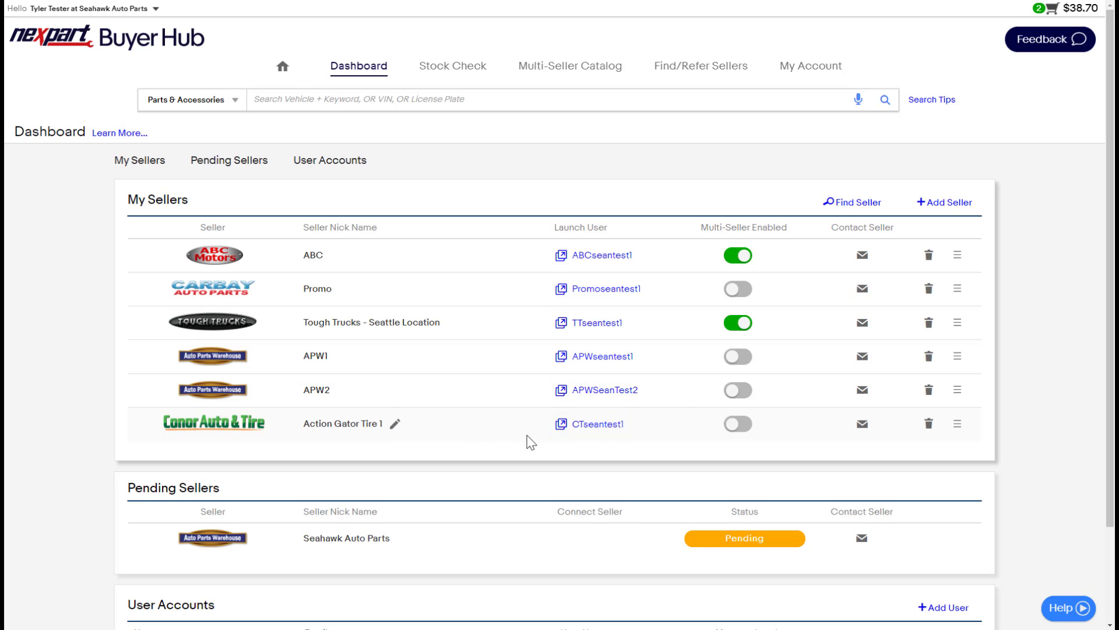
# Step: Turn on Multi-Seller for Action Gator Tire 1 and confirm the update message
pyautogui.click(737, 429)
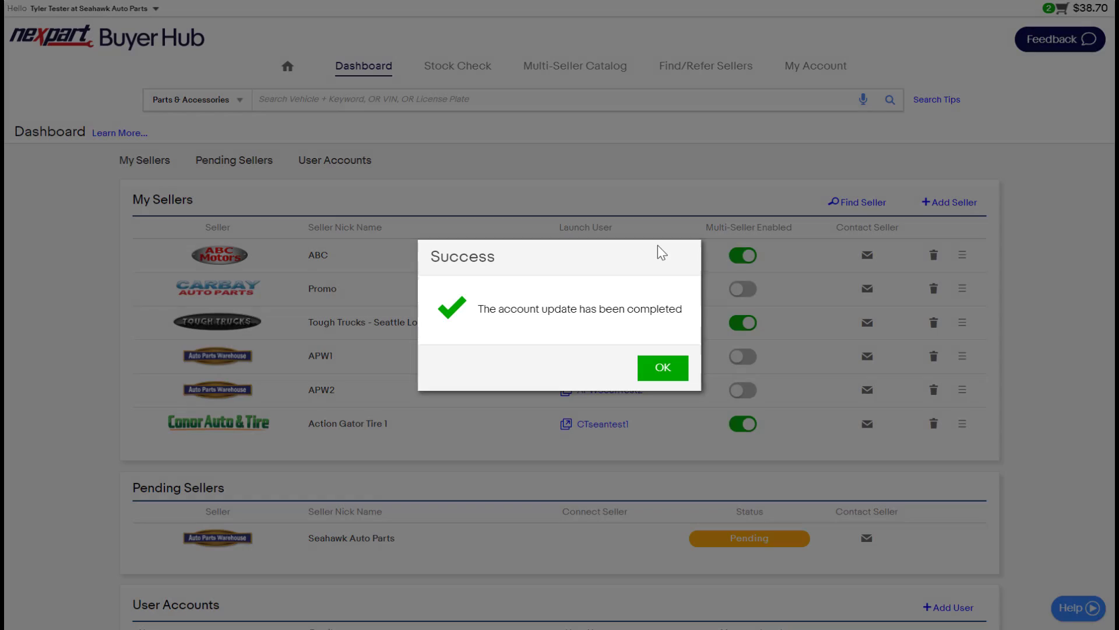
pyautogui.click(669, 368)
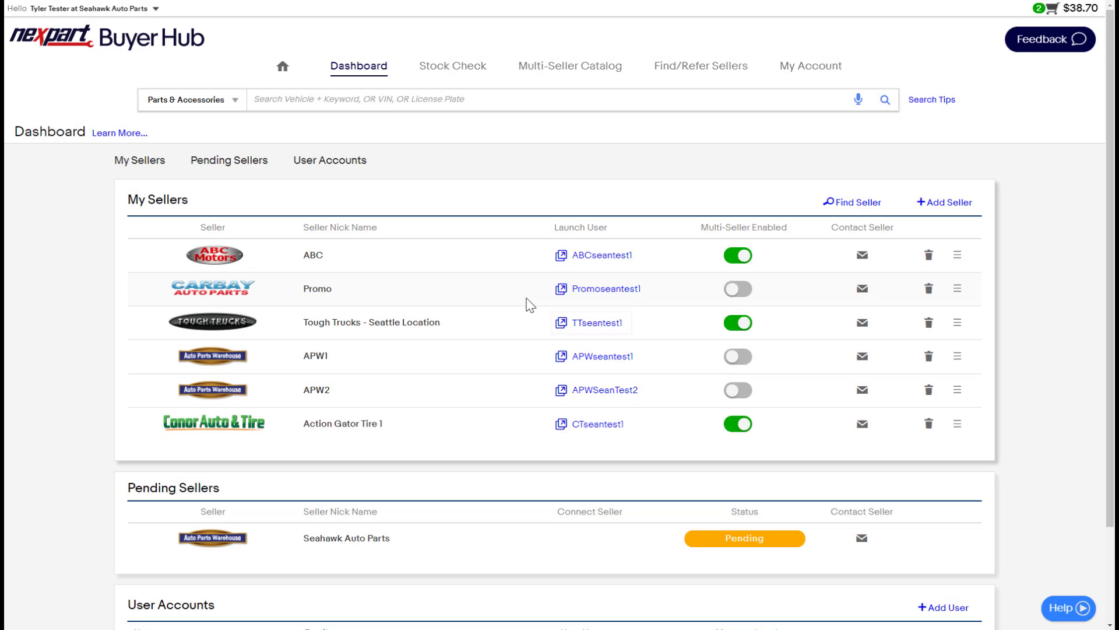
pyautogui.scroll(-2, 554, 335)
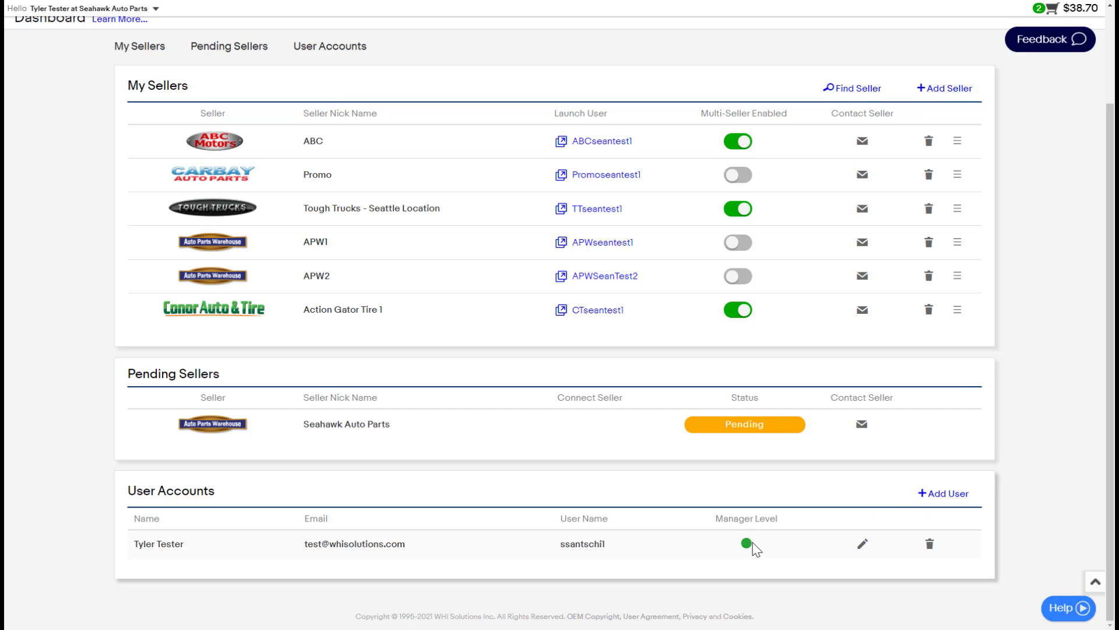
# Step: Start a new user account and enter the user's first name, last name, user name and email
pyautogui.click(946, 493)
pyautogui.click(516, 239)
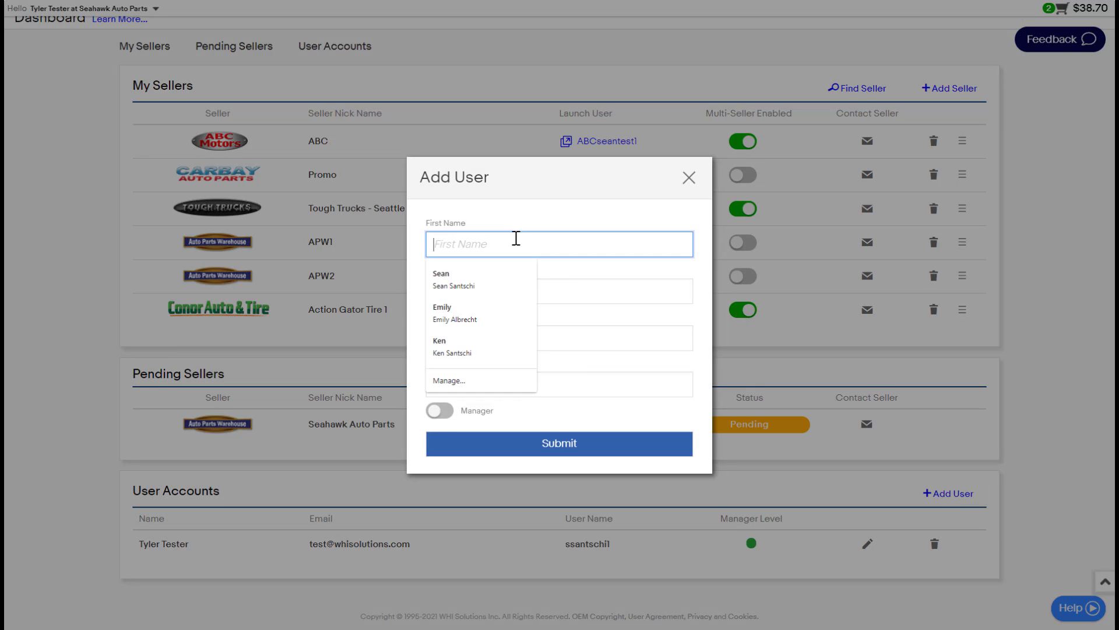
pyautogui.write('timmy')
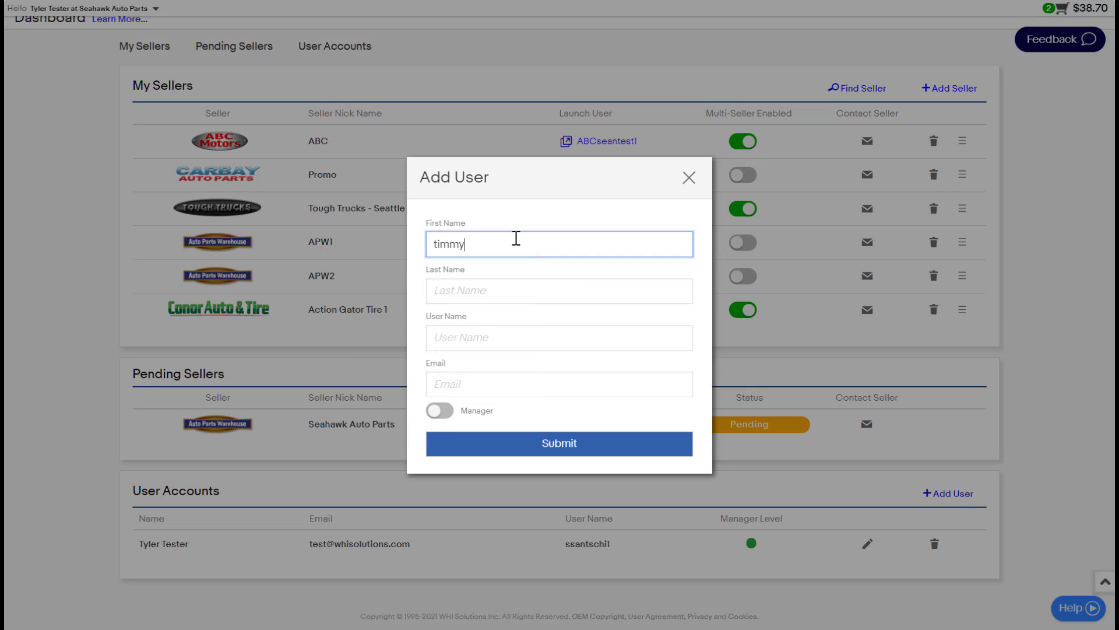
pyautogui.press('Tab')
pyautogui.write('tester')
pyautogui.press('Tab')
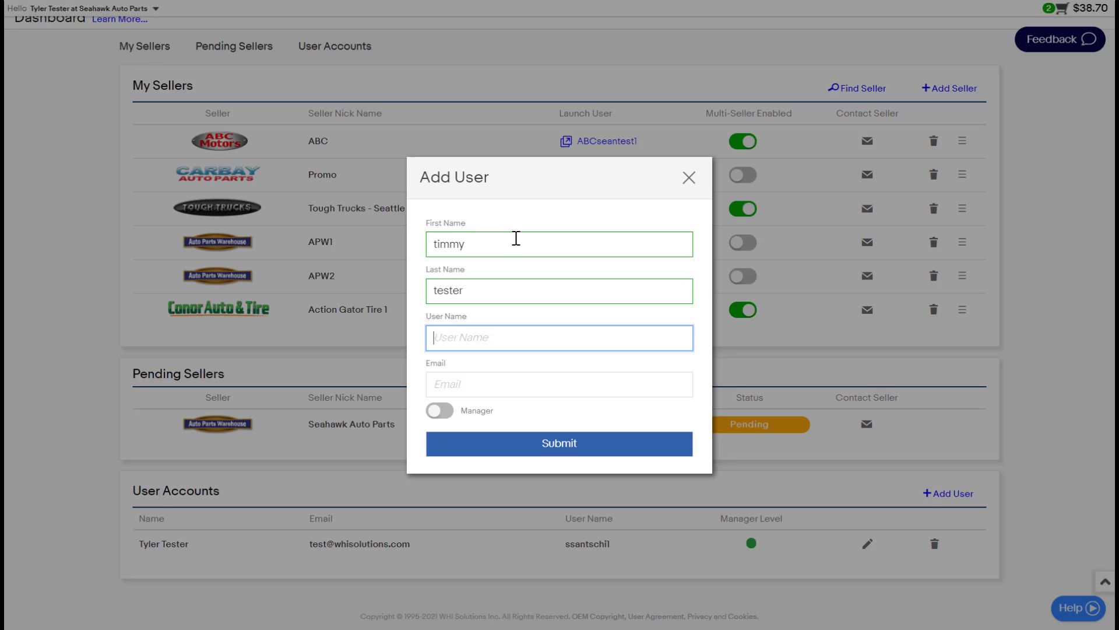
pyautogui.write('timtester21')
pyautogui.press('Tab')
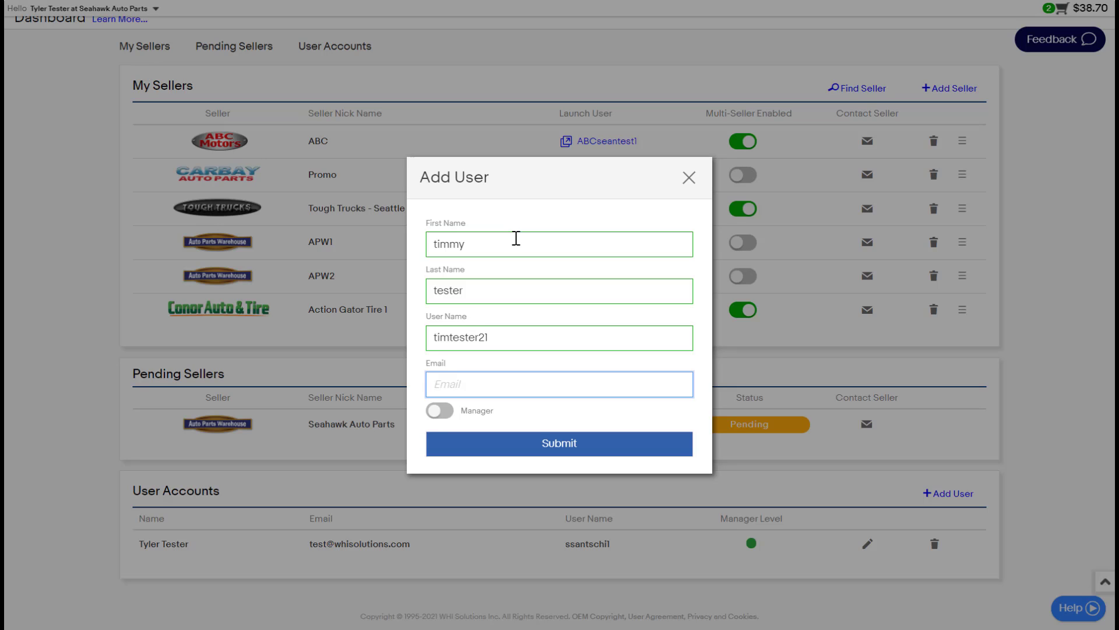
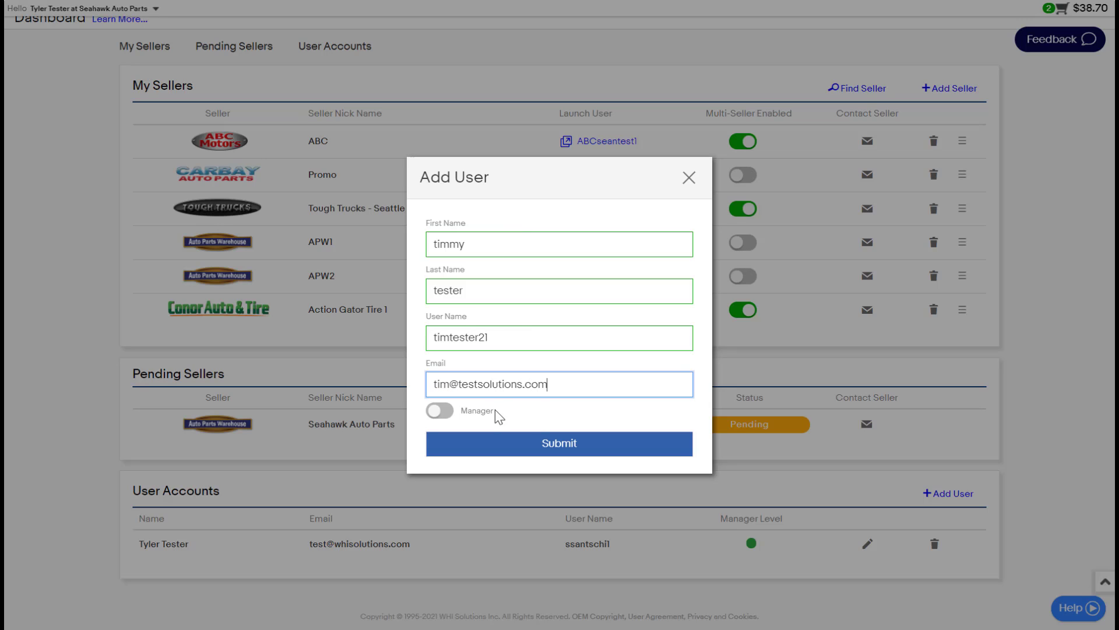
# Step: Leave Manager level off, submit the new user and confirm the verification message
pyautogui.click(439, 411)
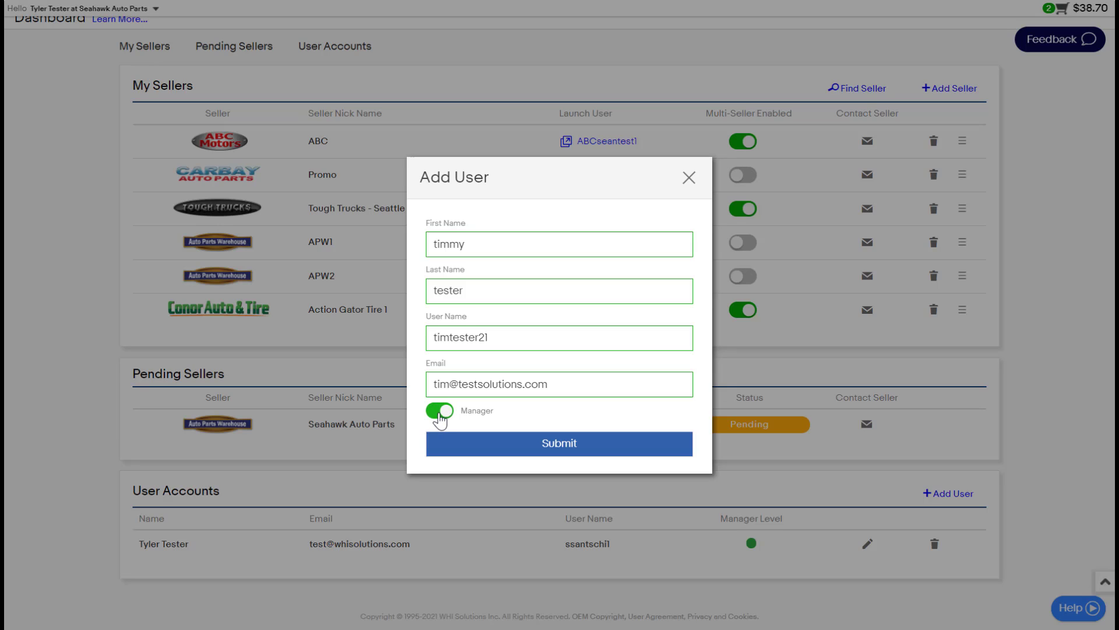
pyautogui.click(444, 413)
pyautogui.click(563, 444)
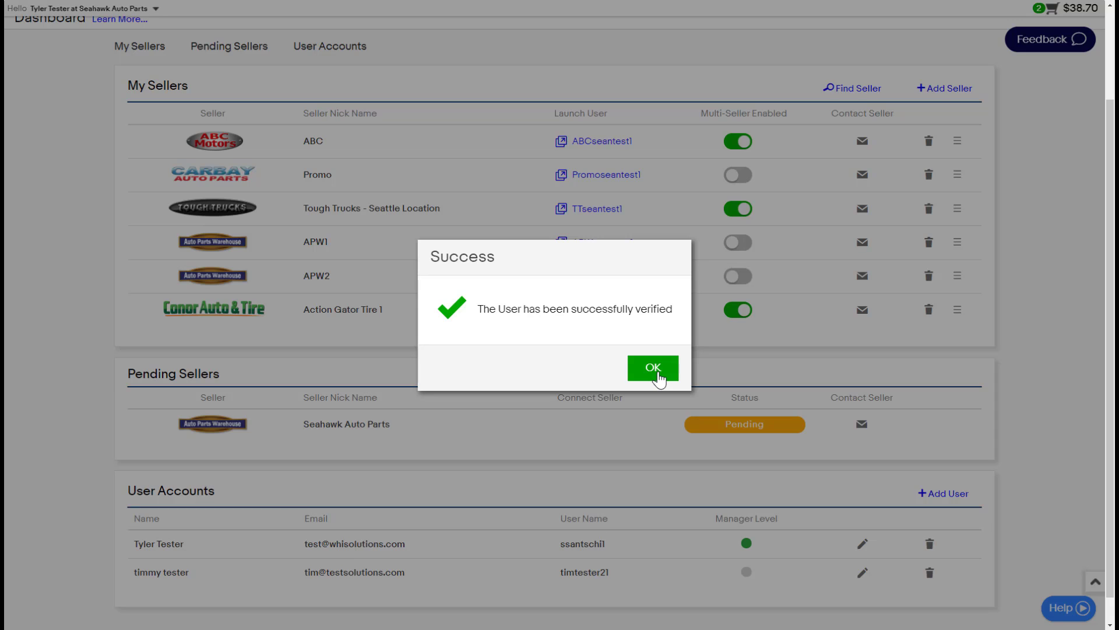
pyautogui.click(654, 369)
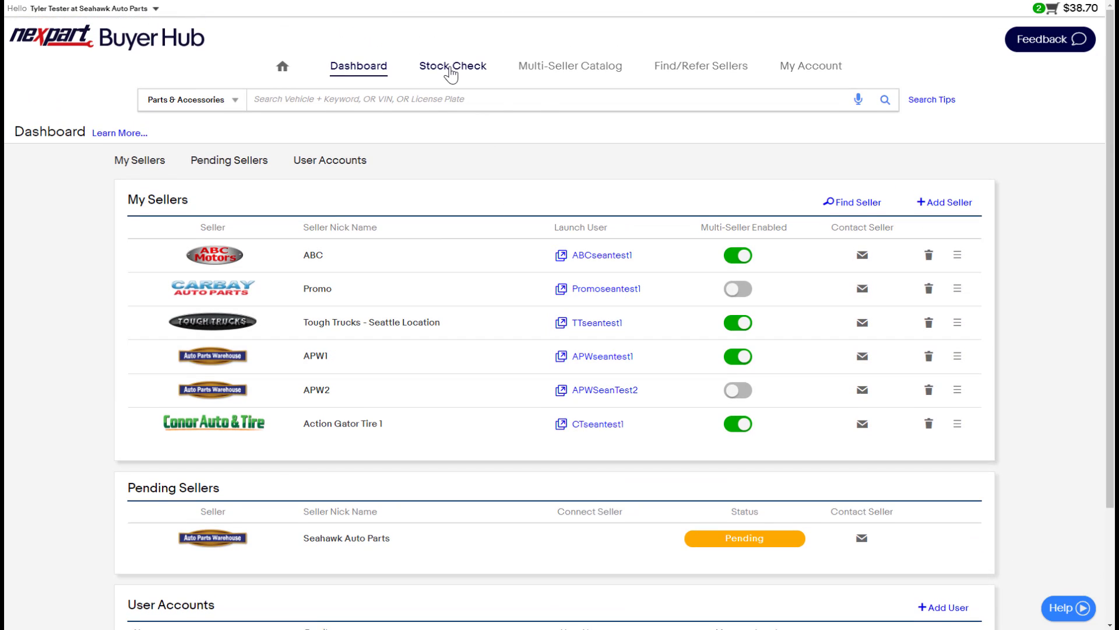
pyautogui.moveTo(455, 69)
pyautogui.moveTo(571, 71)
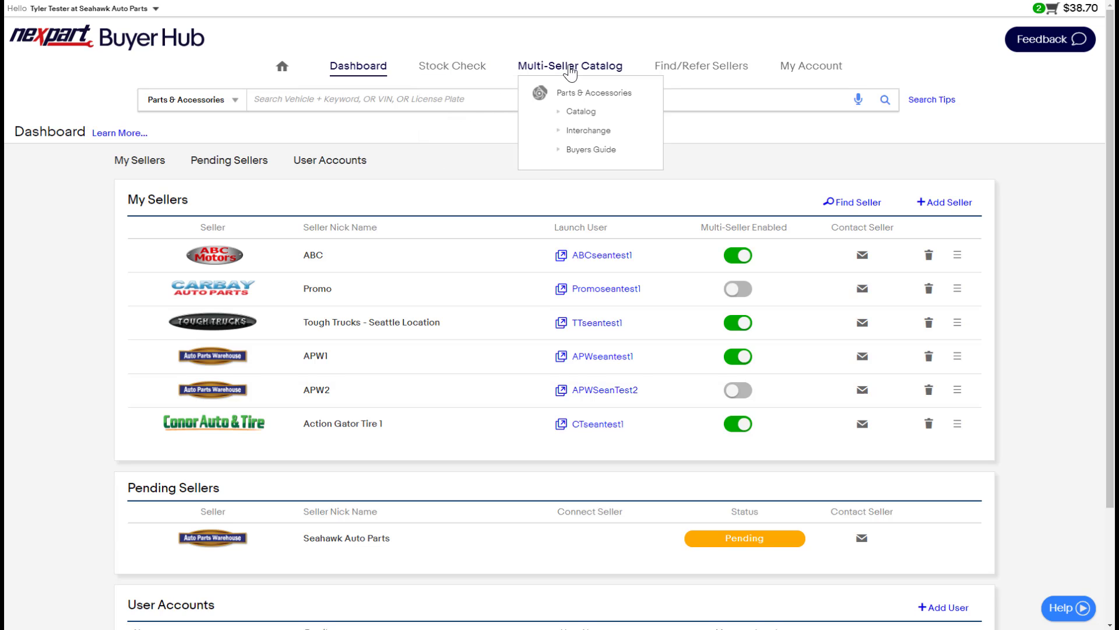
pyautogui.click(412, 100)
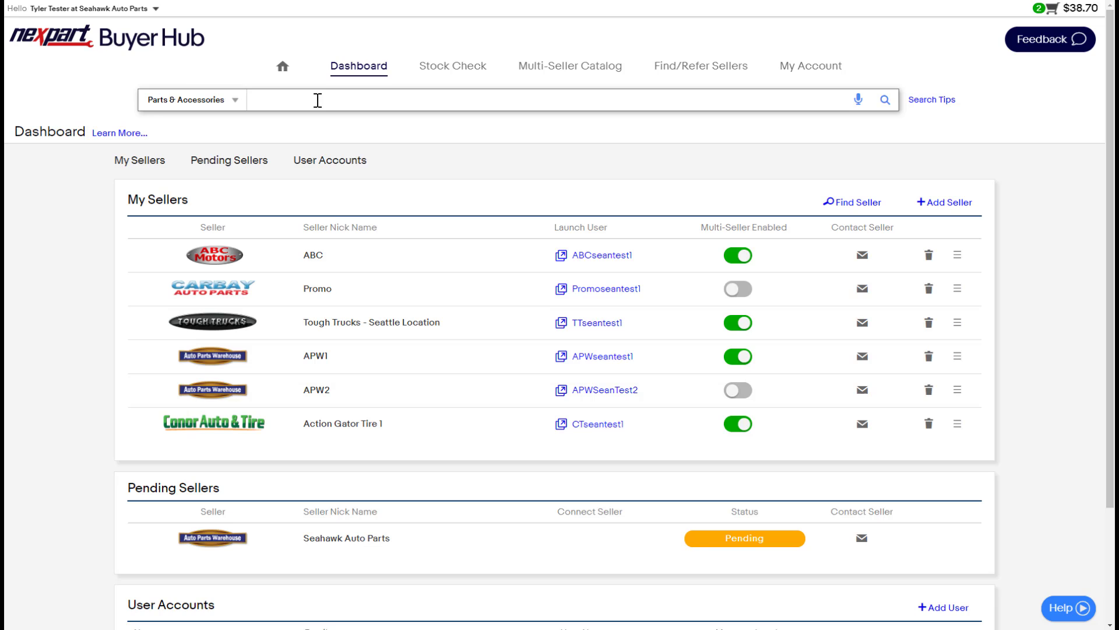
pyautogui.click(521, 132)
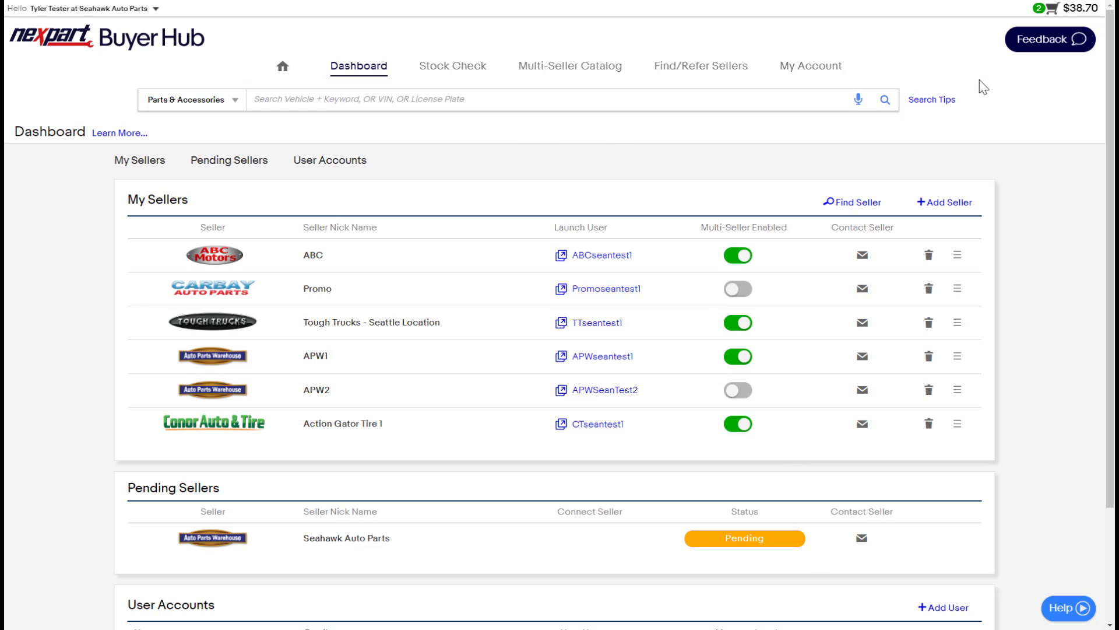
pyautogui.moveTo(719, 75)
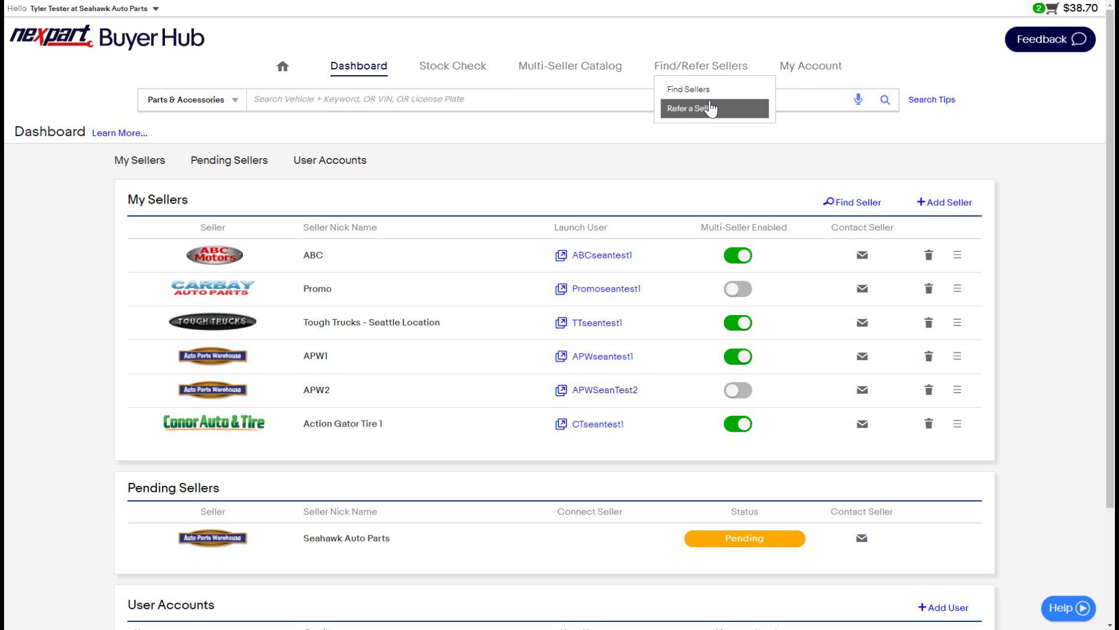
pyautogui.moveTo(811, 69)
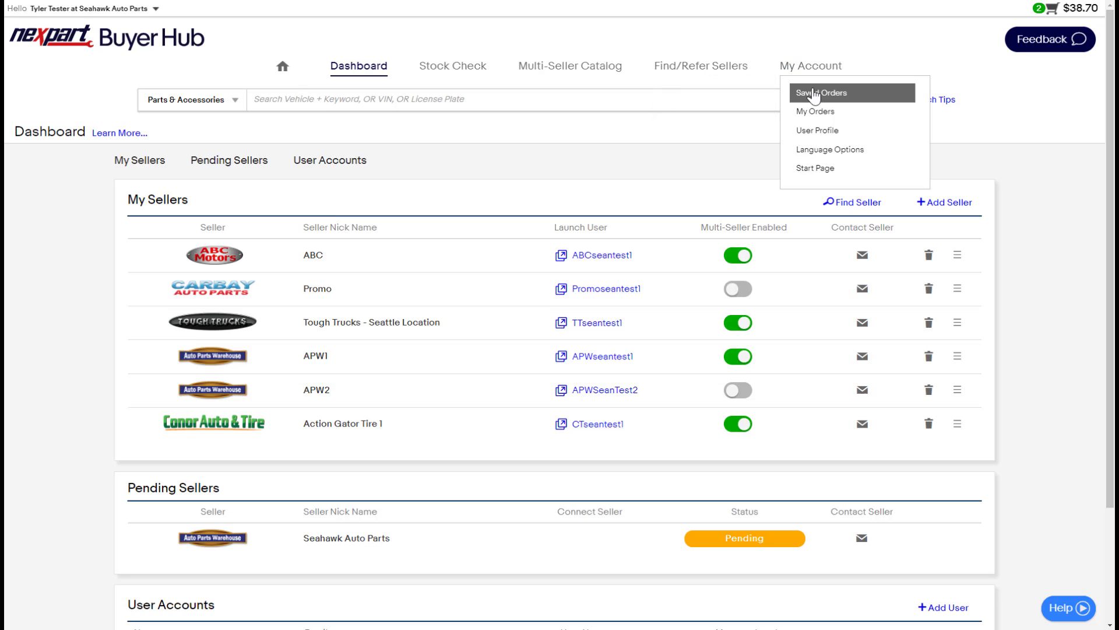